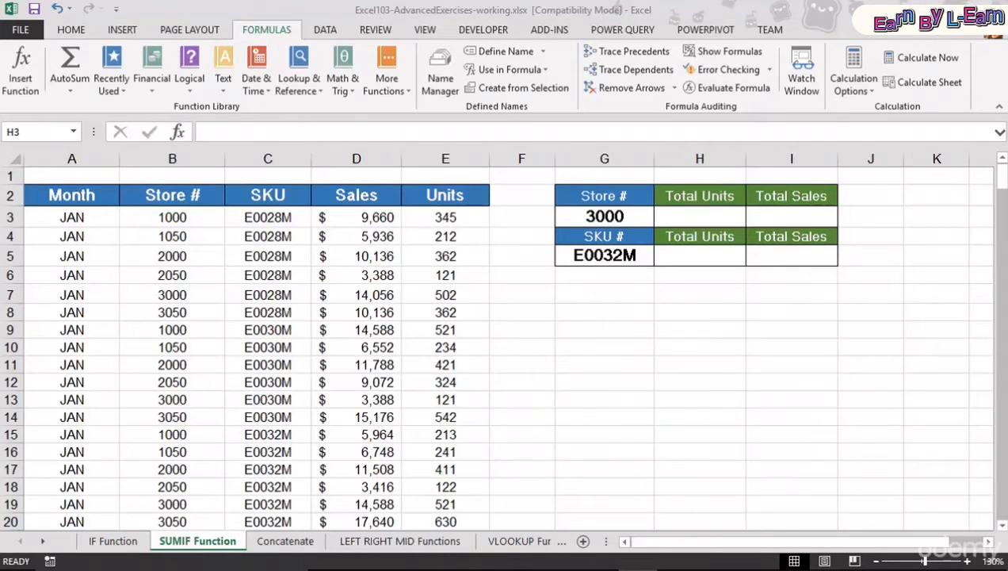
# Step: Examine the Sales formulas in the table's first and last data rows and the store's empty Total Units and Total Sales cells
pyautogui.click(361, 223)
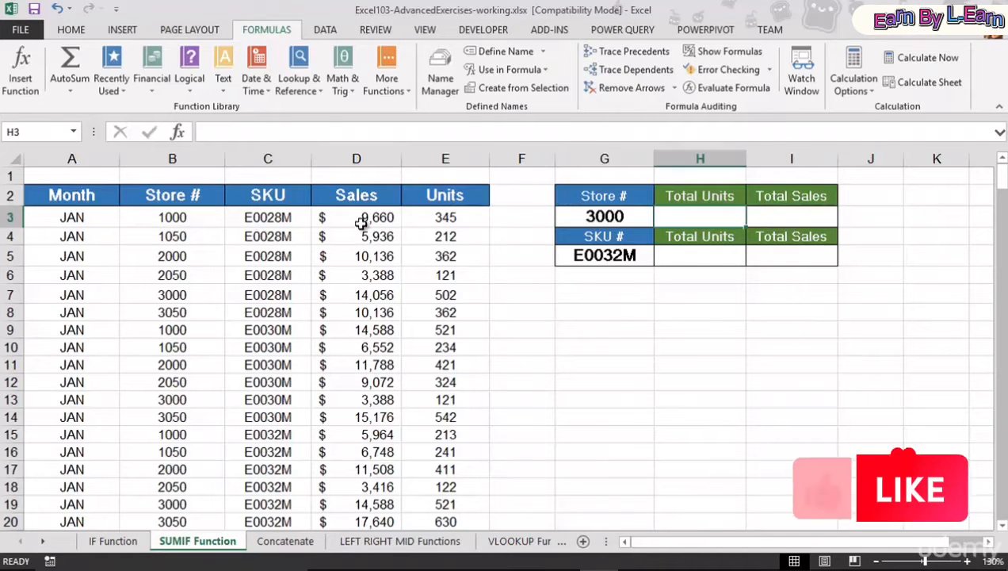
pyautogui.click(362, 223)
pyautogui.scroll(-20, 362, 225)
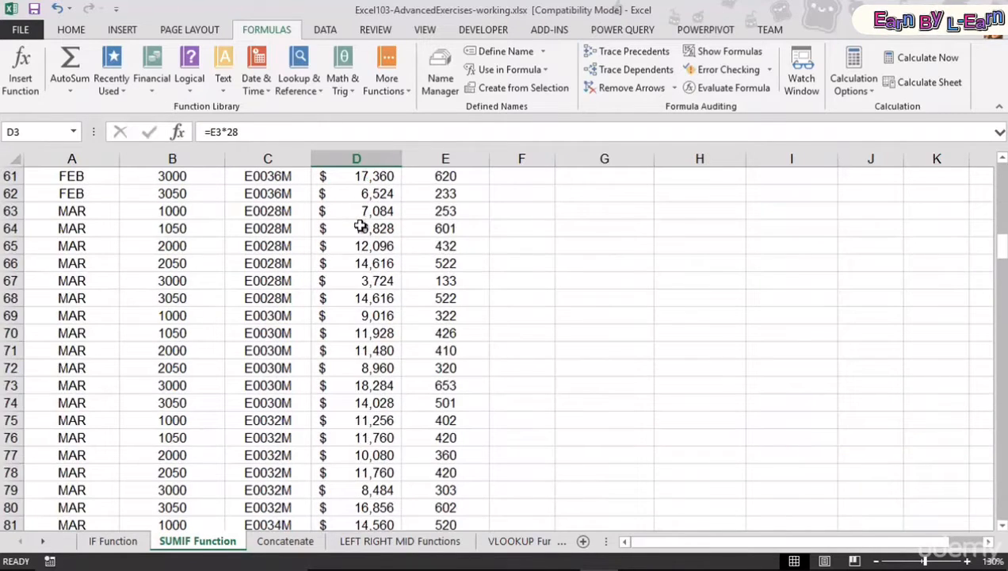
pyautogui.scroll(-20, 360, 227)
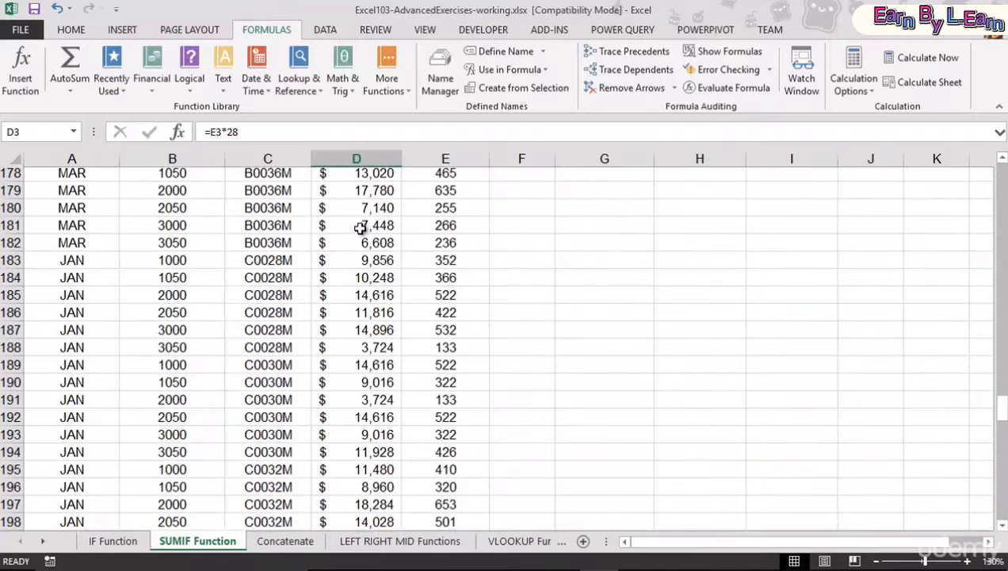
pyautogui.scroll(-20, 361, 227)
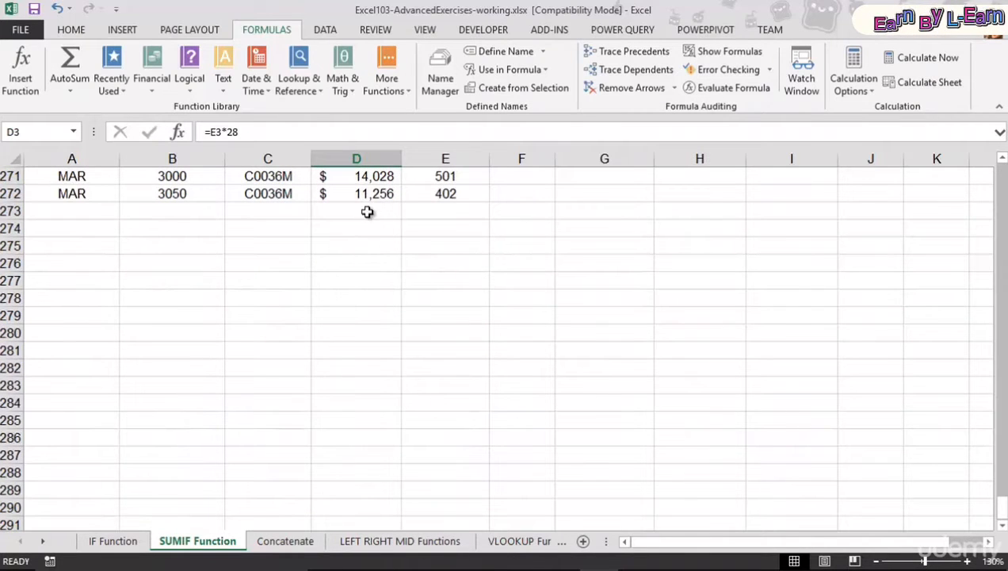
pyautogui.click(362, 198)
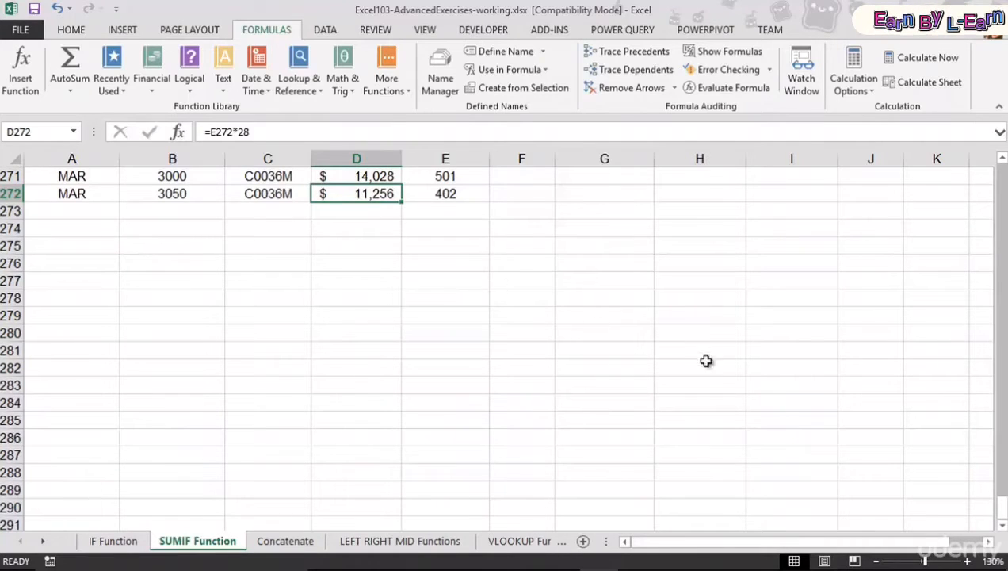
pyautogui.moveTo(999, 511); pyautogui.dragTo(1003, 180)
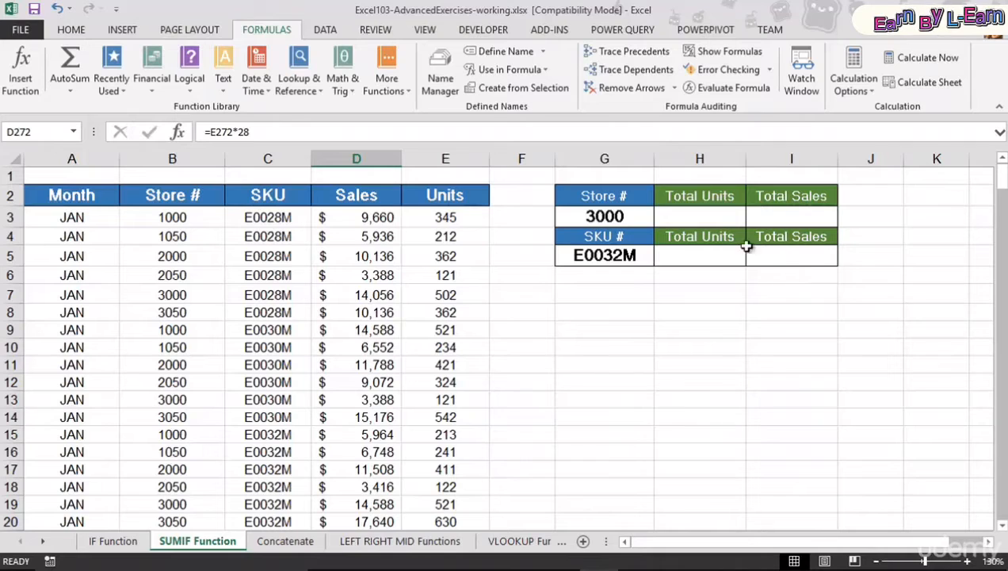
pyautogui.click(686, 211)
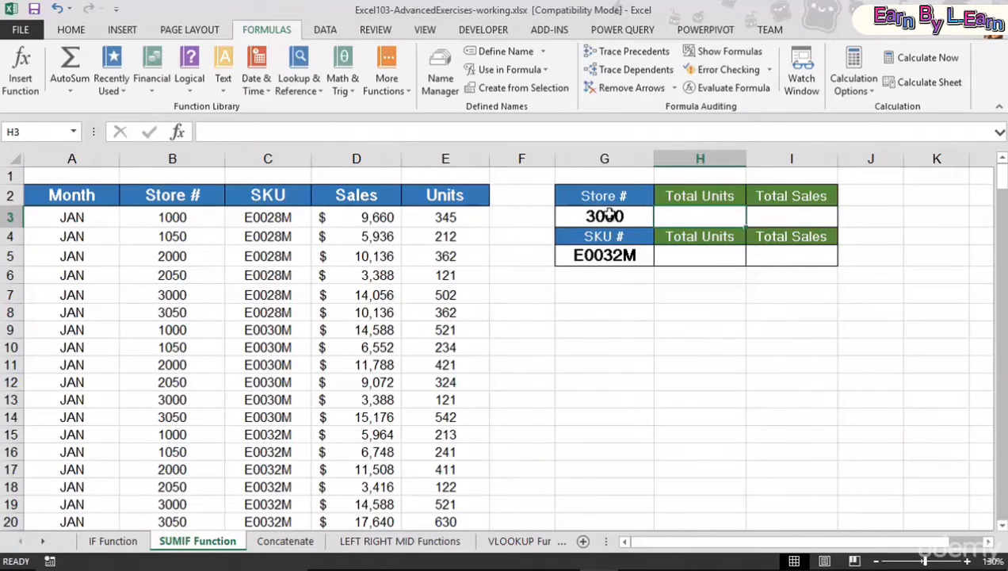
pyautogui.click(788, 212)
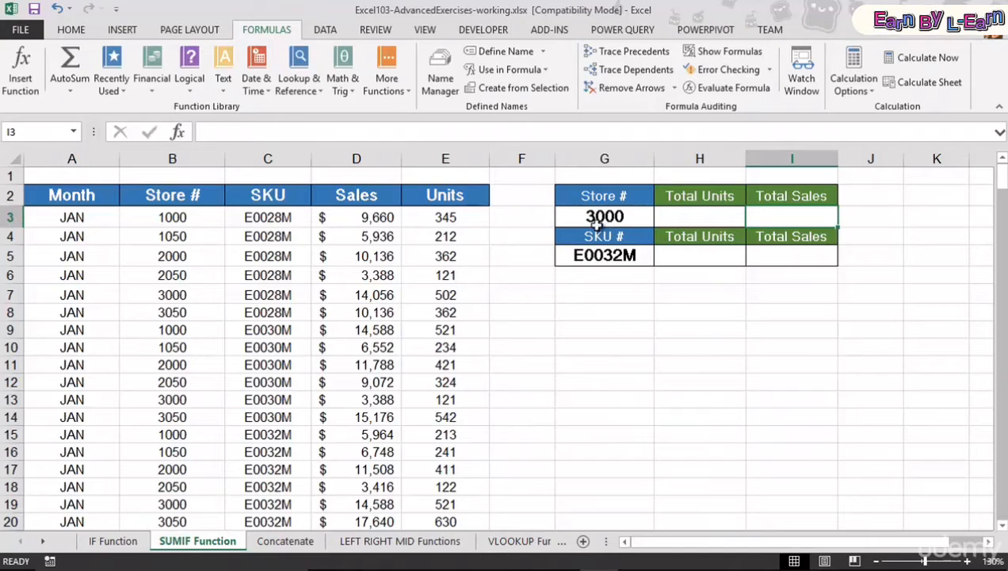
# Step: Insert a SUMIF function in cell H3 with the Store # cells B3:B272 as its range
pyautogui.click(683, 213)
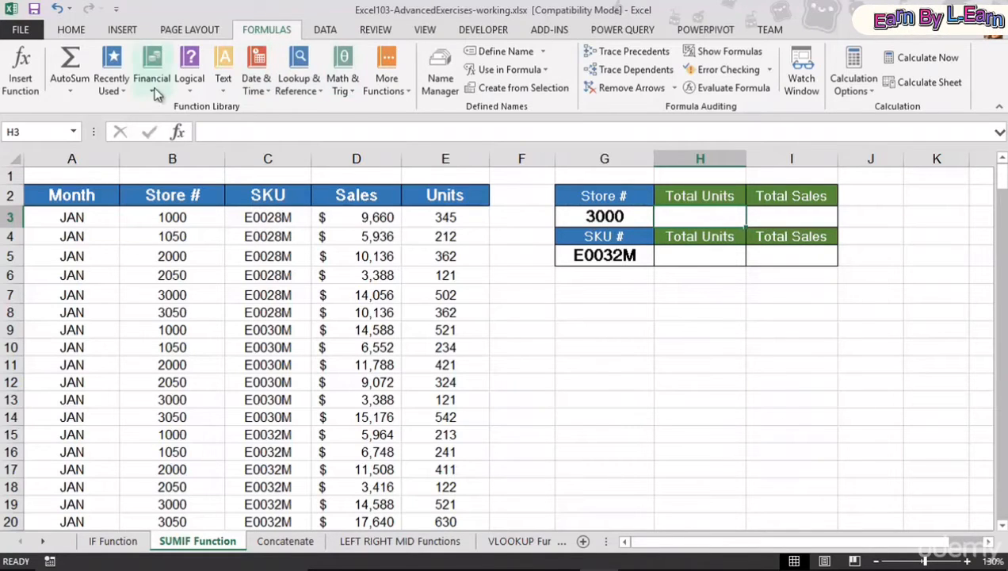
pyautogui.click(197, 91)
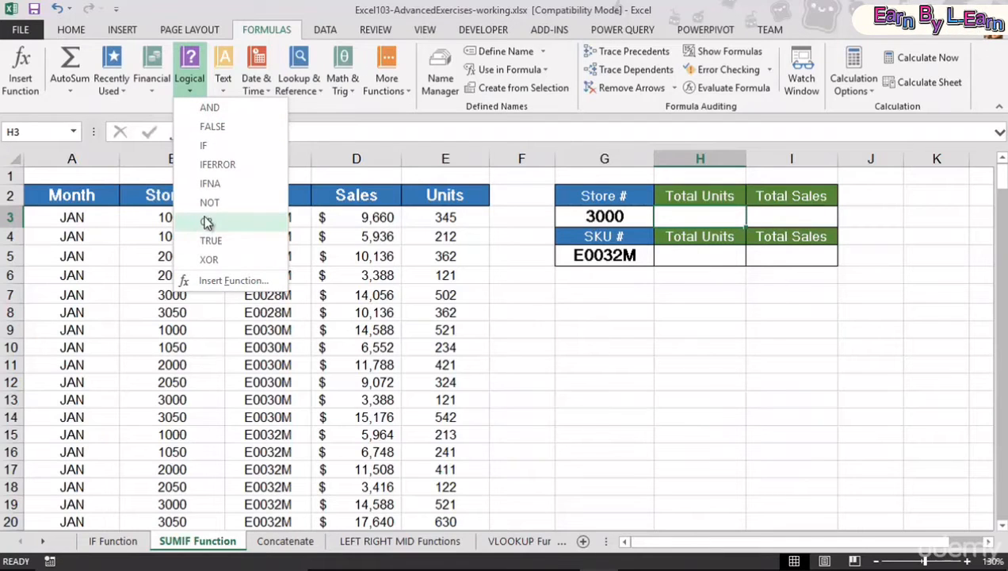
pyautogui.click(343, 91)
pyautogui.scroll(-15, 382, 279)
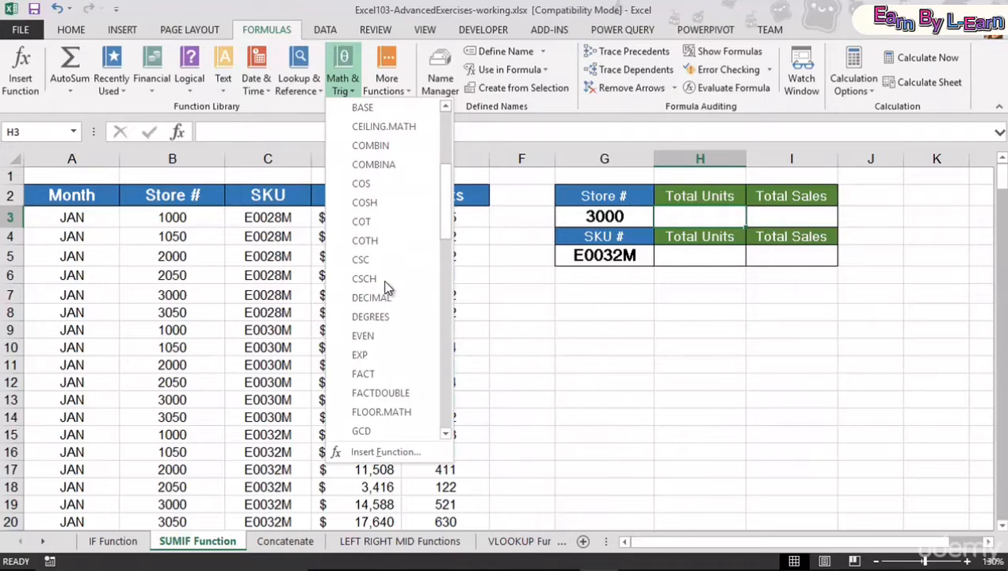
pyautogui.scroll(-5, 382, 279)
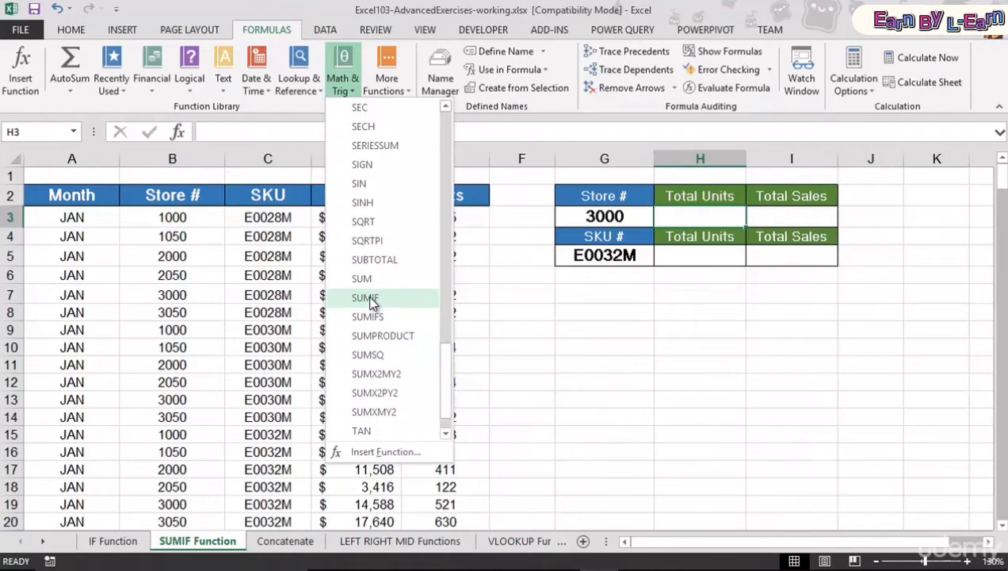
pyautogui.click(365, 298)
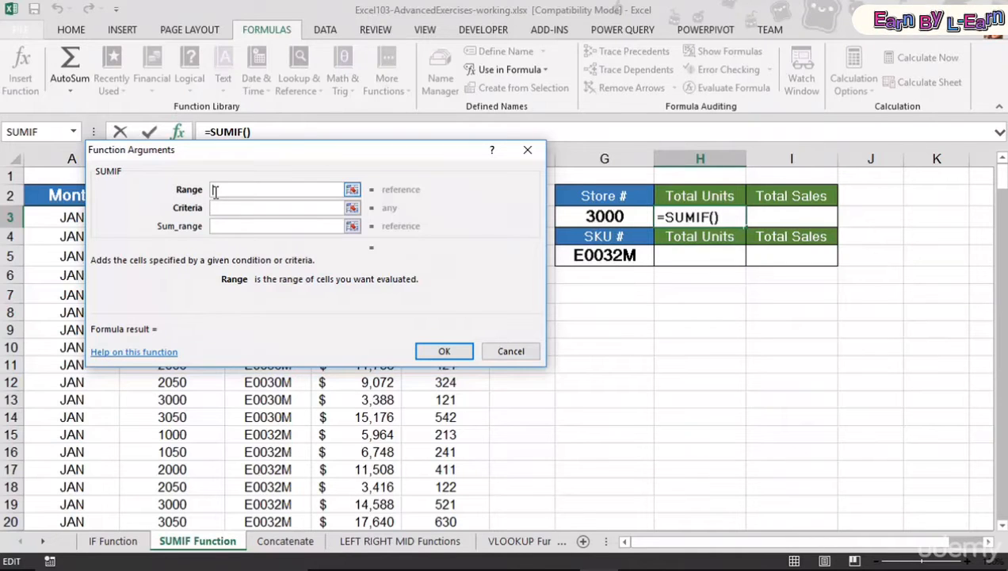
pyautogui.moveTo(216, 154); pyautogui.dragTo(382, 150)
pyautogui.click(190, 218)
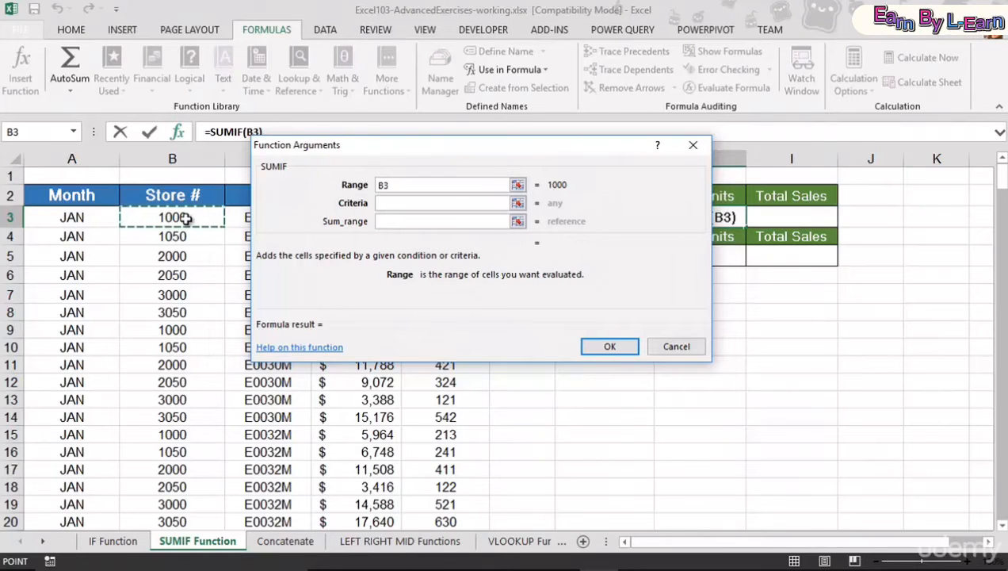
pyautogui.hotkey('ctrl', 'shift', 'Down')
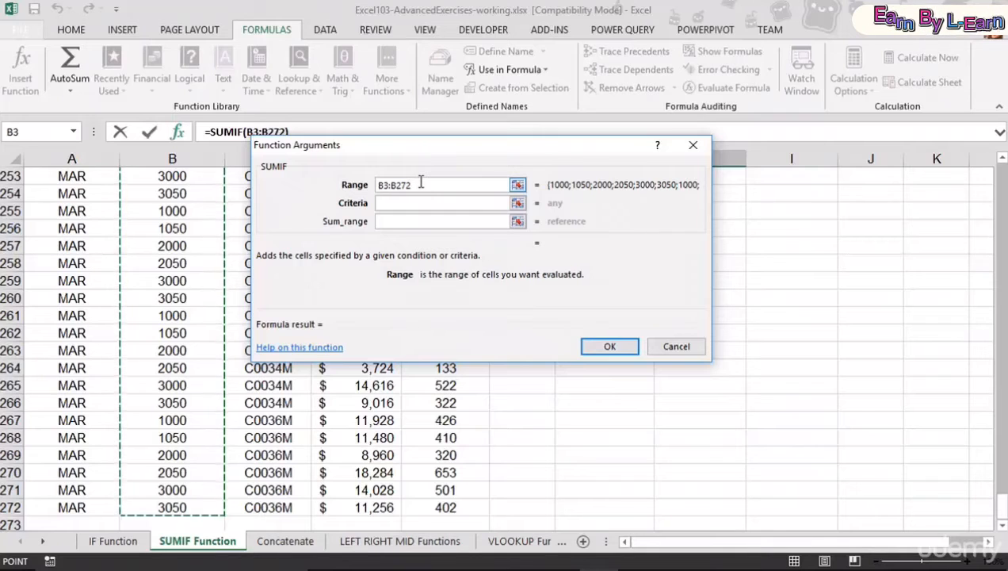
# Step: Set the SUMIF criteria to store number 3000
pyautogui.click(409, 205)
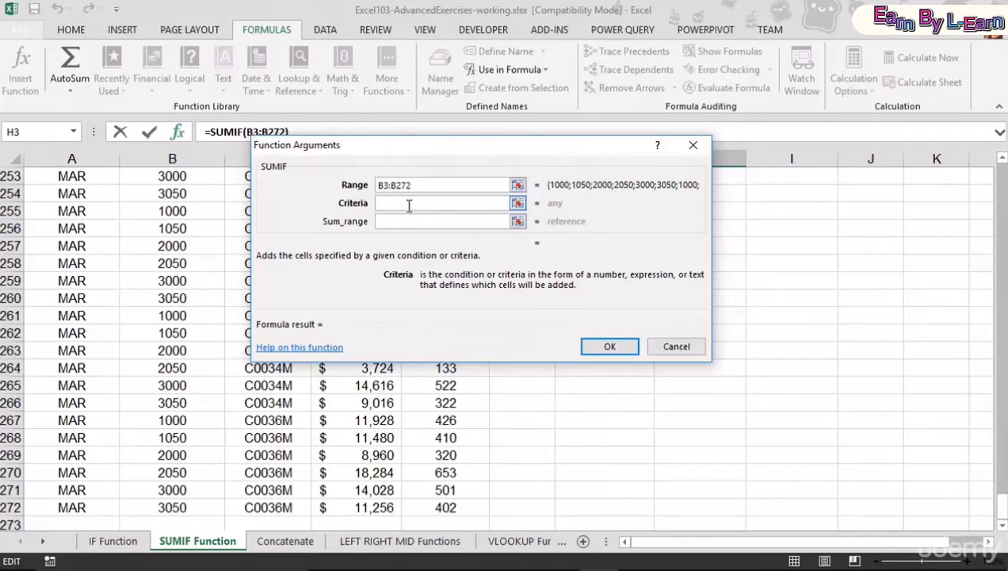
pyautogui.write('3')
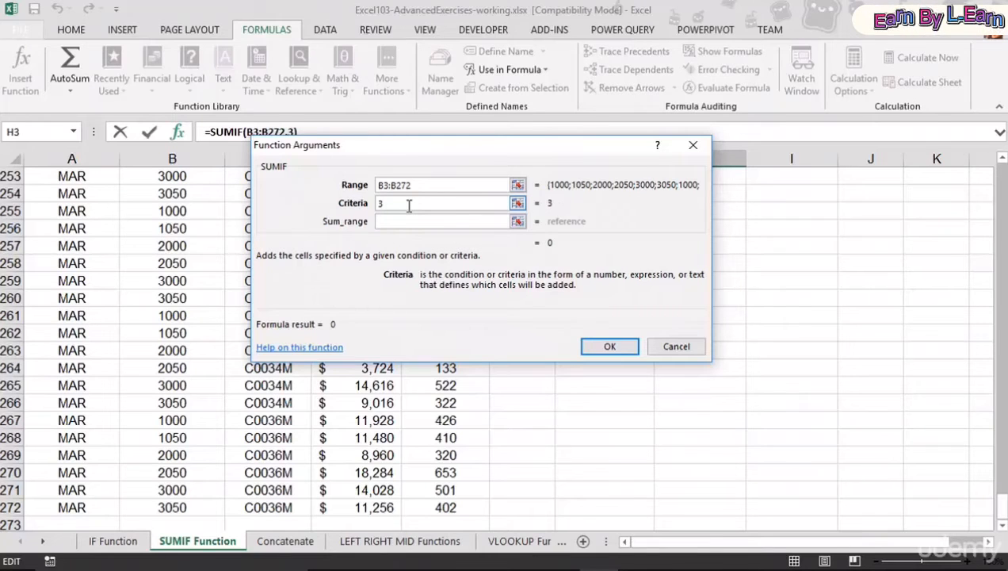
pyautogui.write('000')
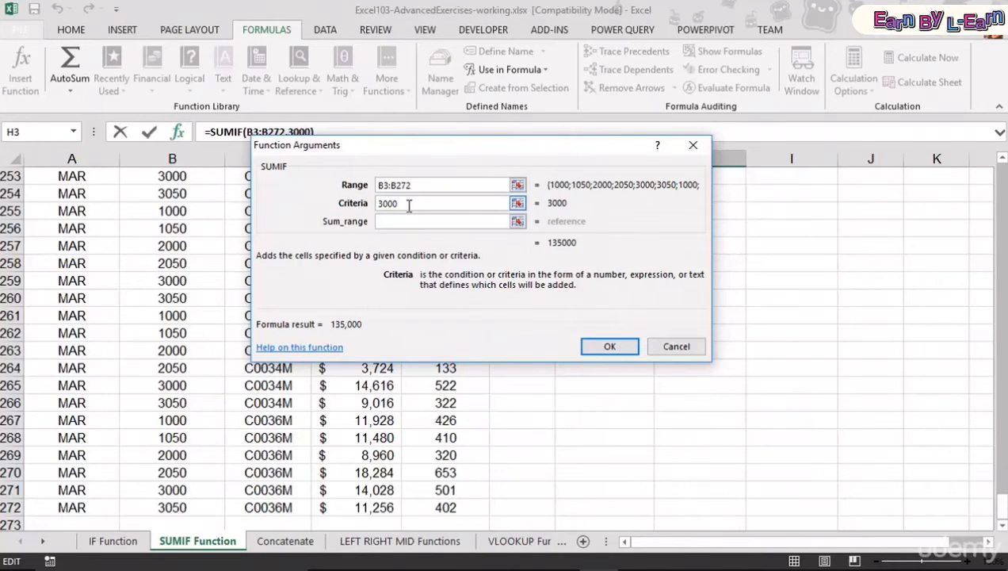
# Step: Set the sum range to the Units cells E3:E272 and complete the SUMIF formula in H3
pyautogui.click(392, 222)
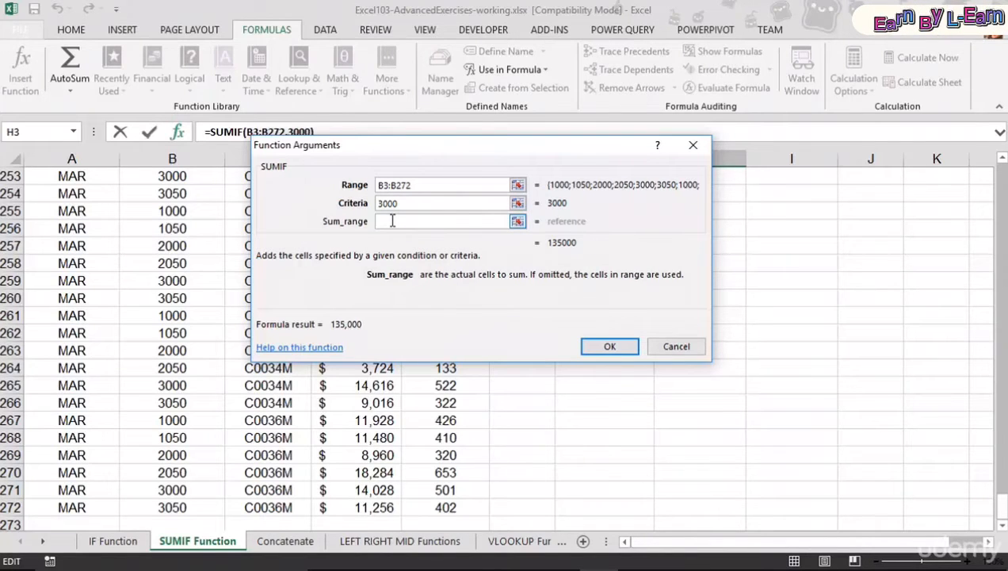
pyautogui.moveTo(1003, 511); pyautogui.dragTo(999, 172)
pyautogui.moveTo(577, 167); pyautogui.dragTo(493, 230)
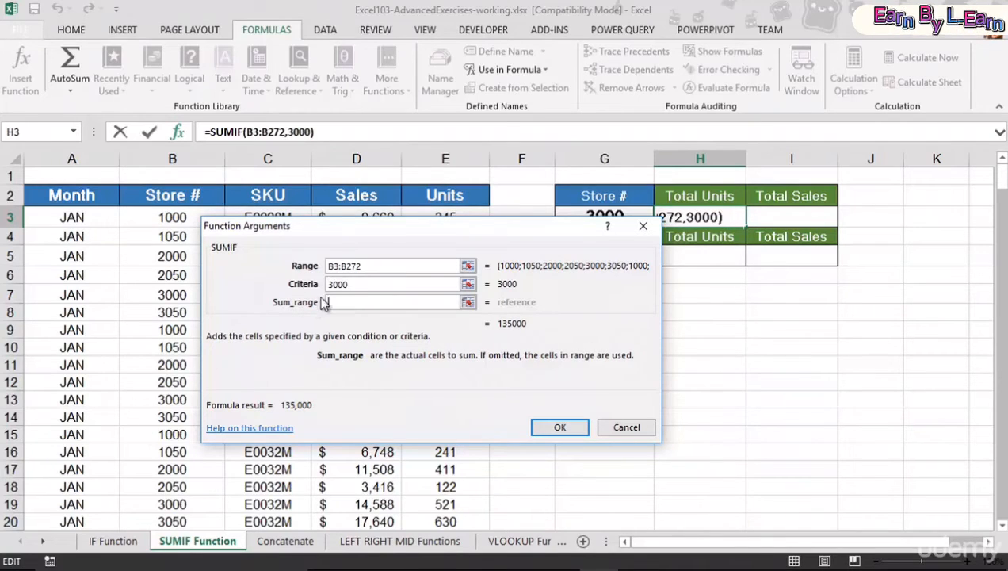
pyautogui.moveTo(314, 226); pyautogui.dragTo(650, 299)
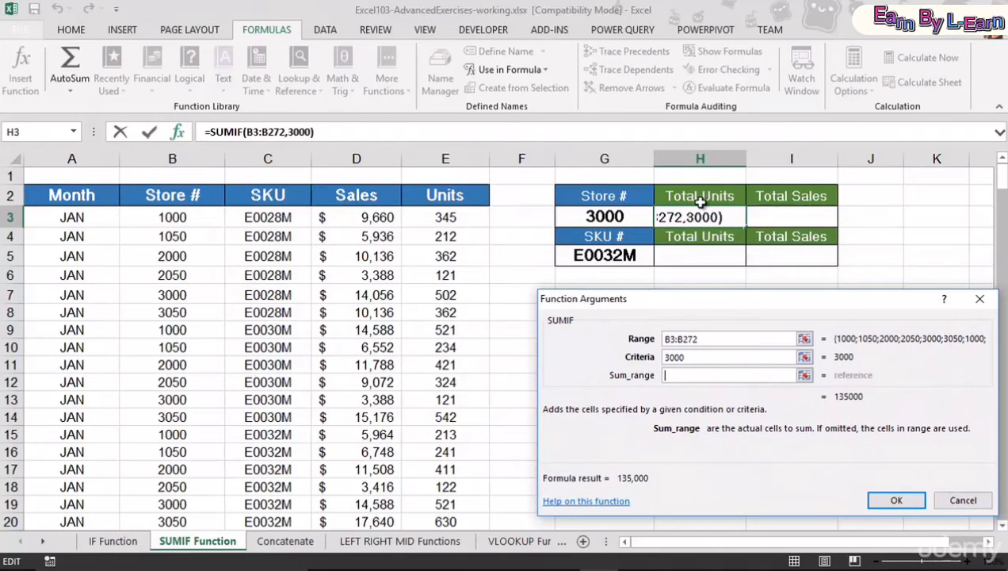
pyautogui.click(438, 220)
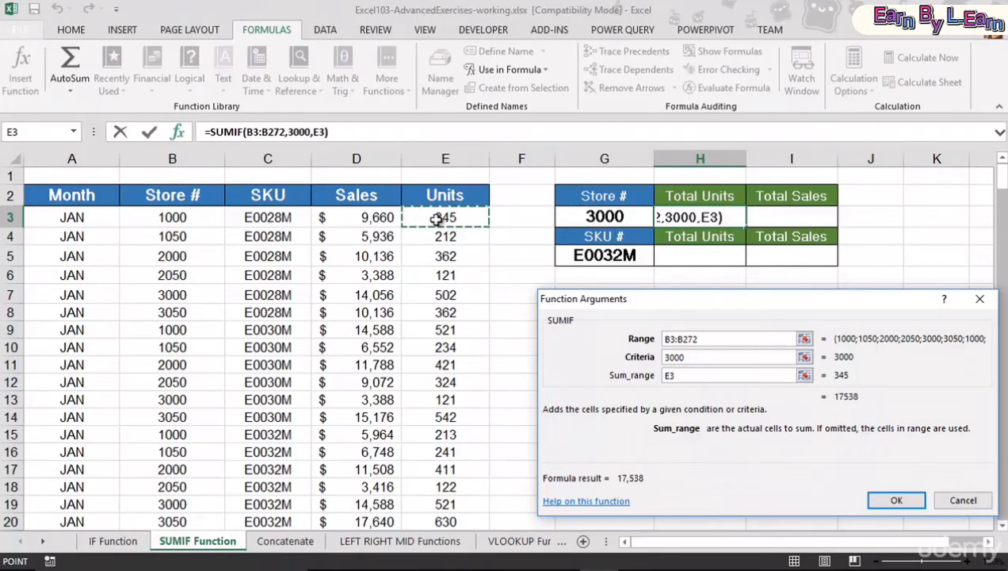
pyautogui.hotkey('ctrl', 'shift', 'Down')
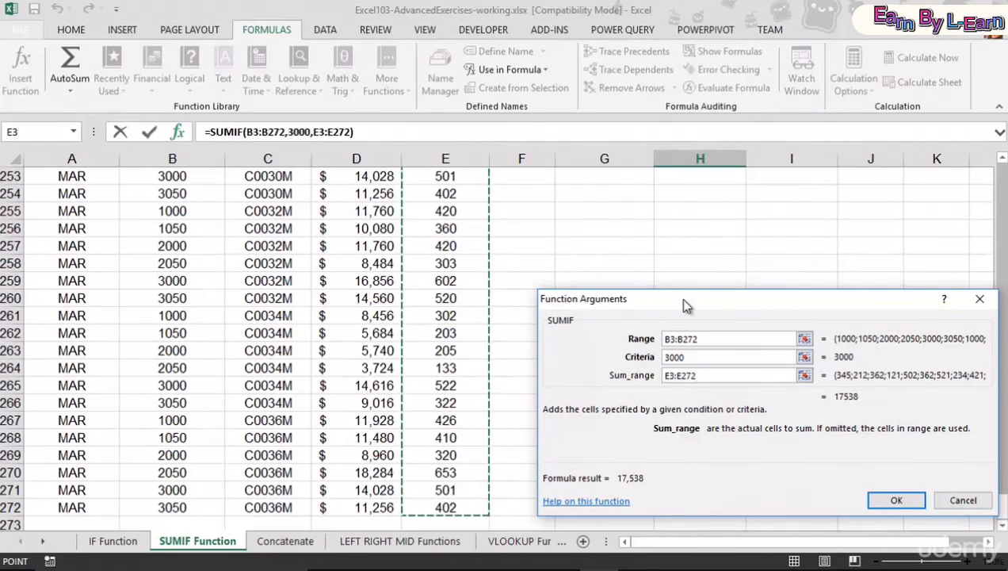
pyautogui.moveTo(683, 304); pyautogui.dragTo(365, 208)
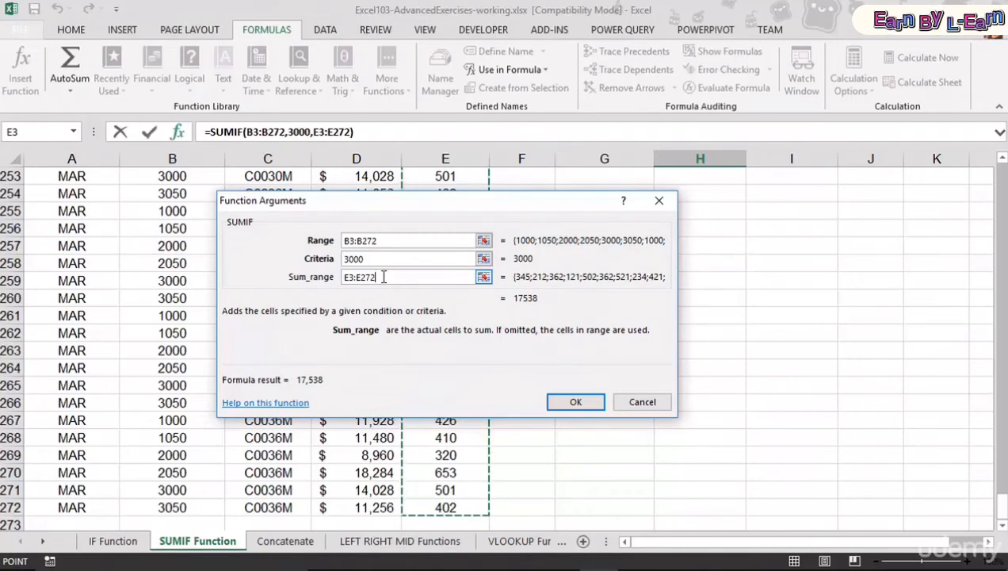
pyautogui.click(563, 402)
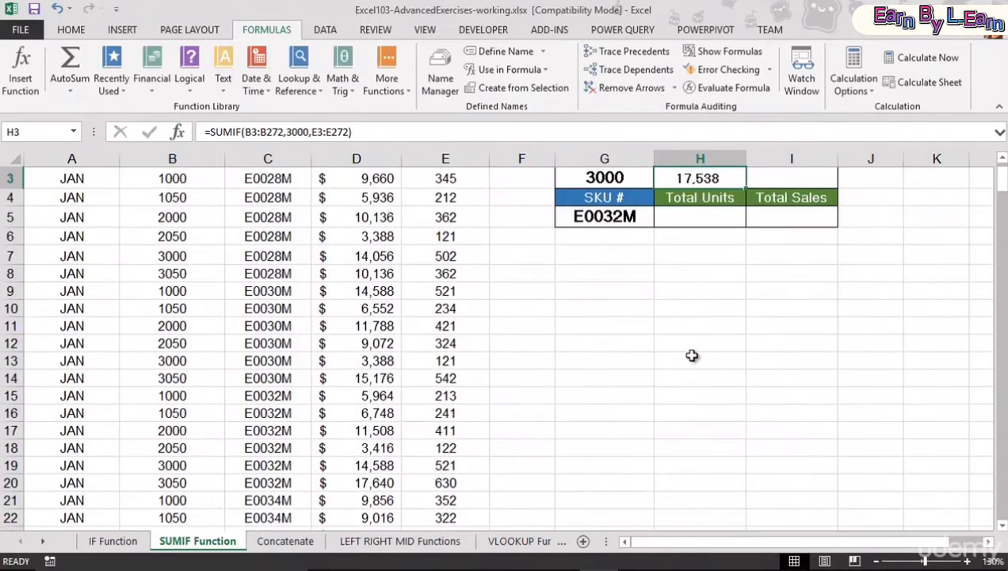
pyautogui.scroll(1, 692, 356)
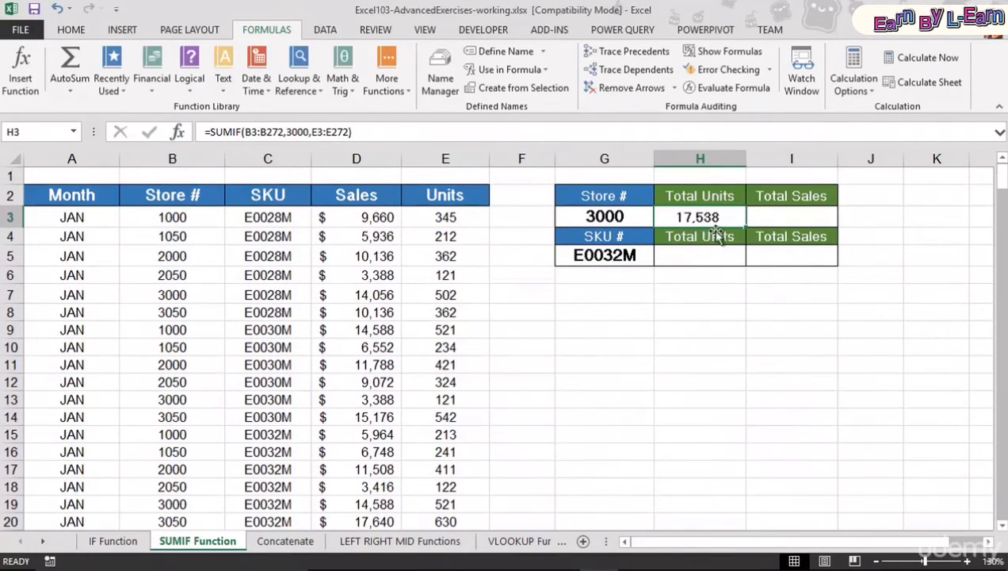